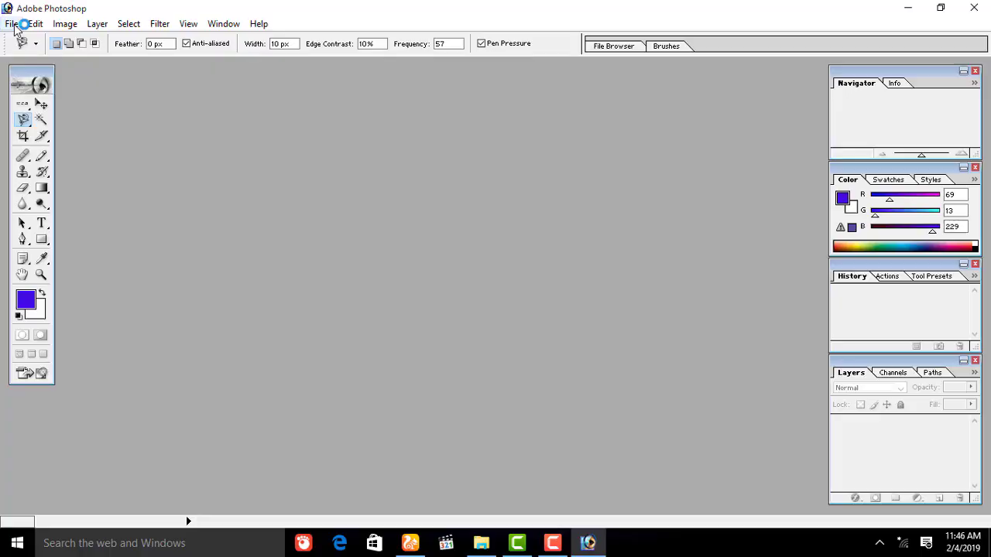
Open the JPG portrait of the man in glasses from Downloads.
click(14, 25)
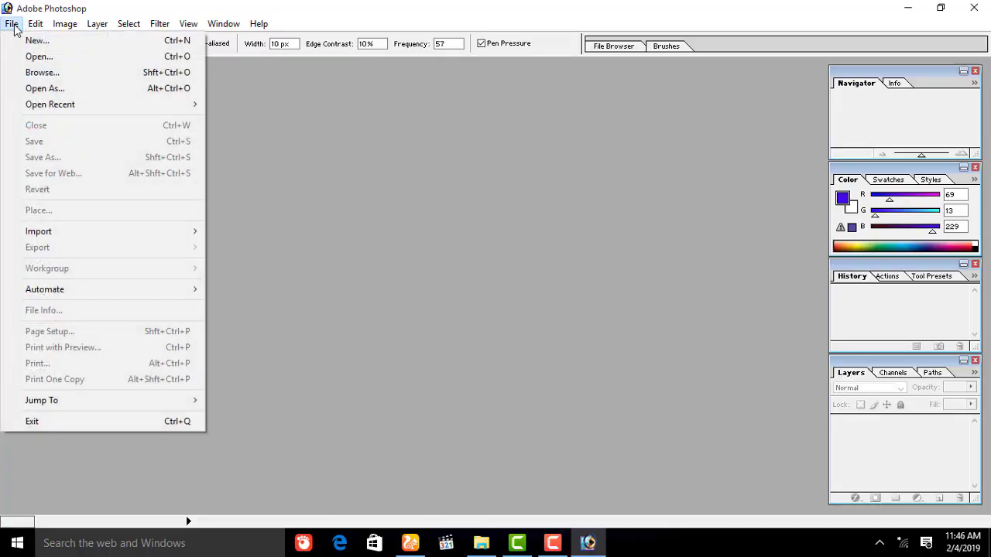
click(37, 57)
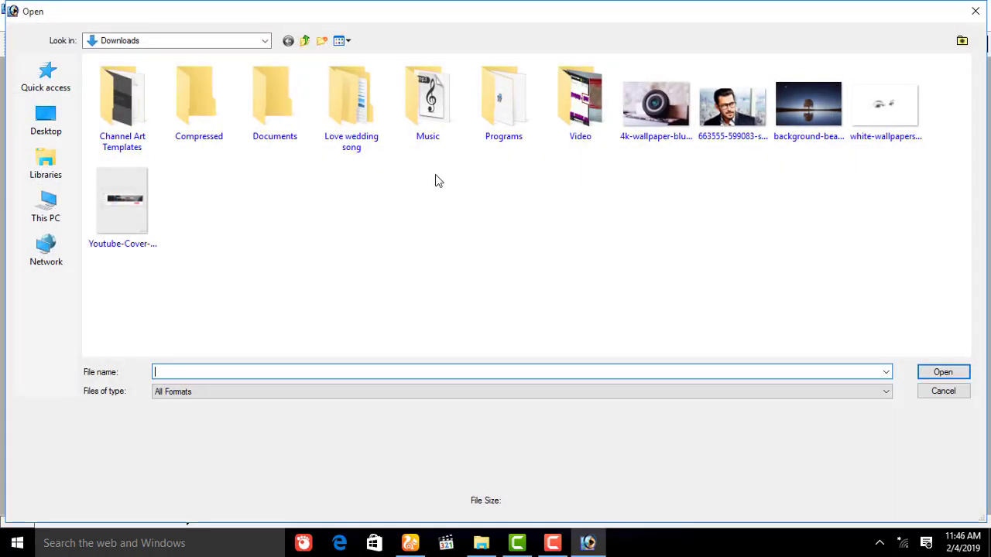
click(733, 116)
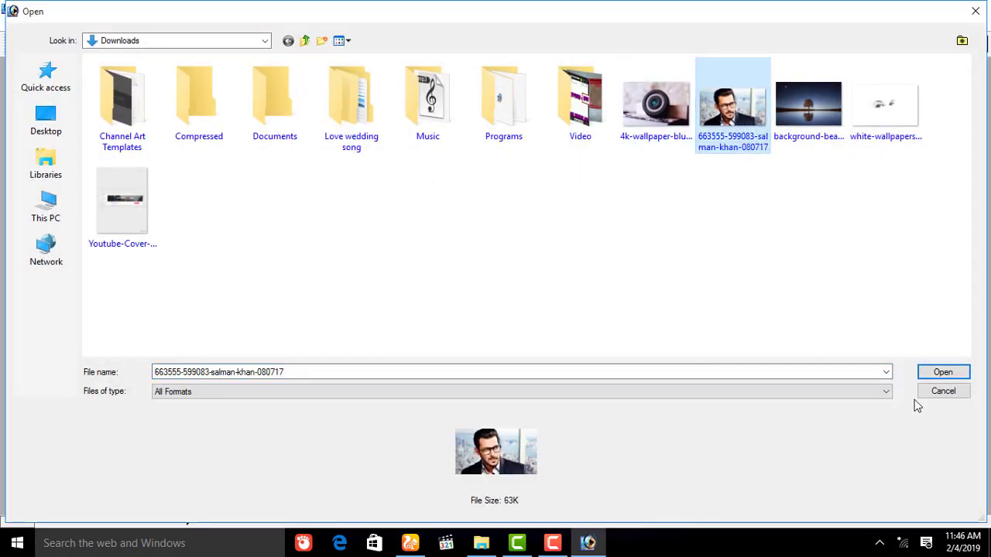
click(943, 373)
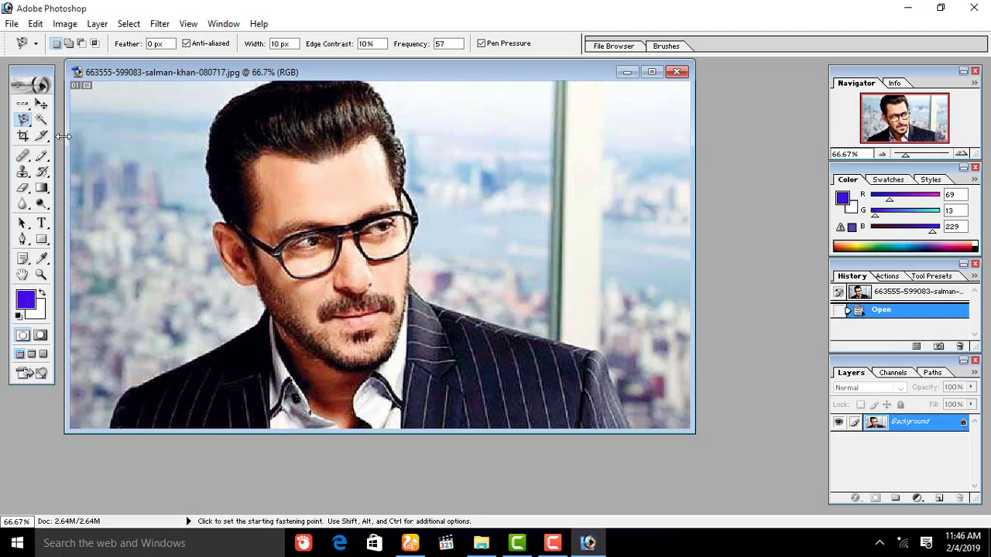
Switch to the Magnetic Lasso Tool and begin tracing the man from his suit's lower left.
click(25, 123)
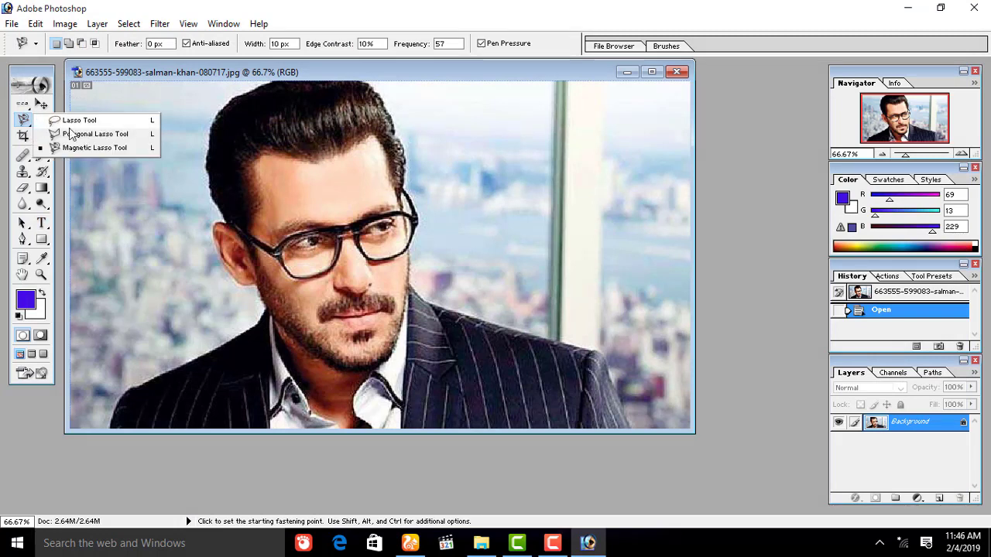
click(69, 149)
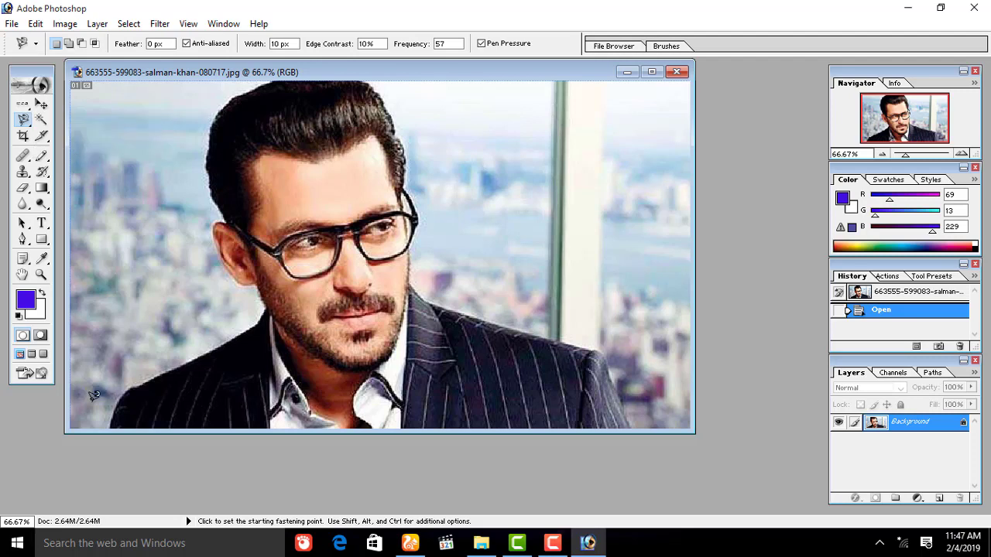
click(112, 415)
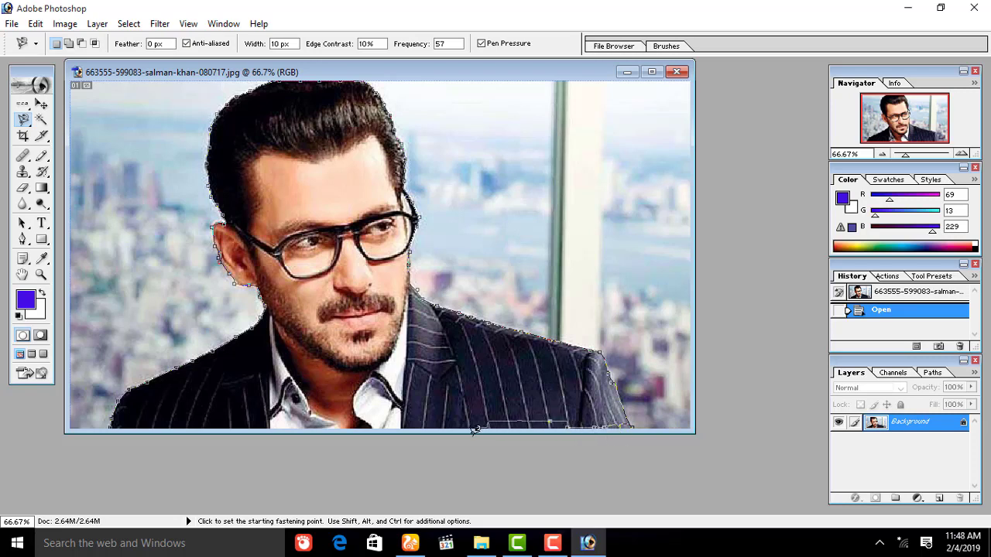
Close the selection and copy the man, then open background-beautiful-blossom-268533.jpg maximized.
key(ctrl+c)
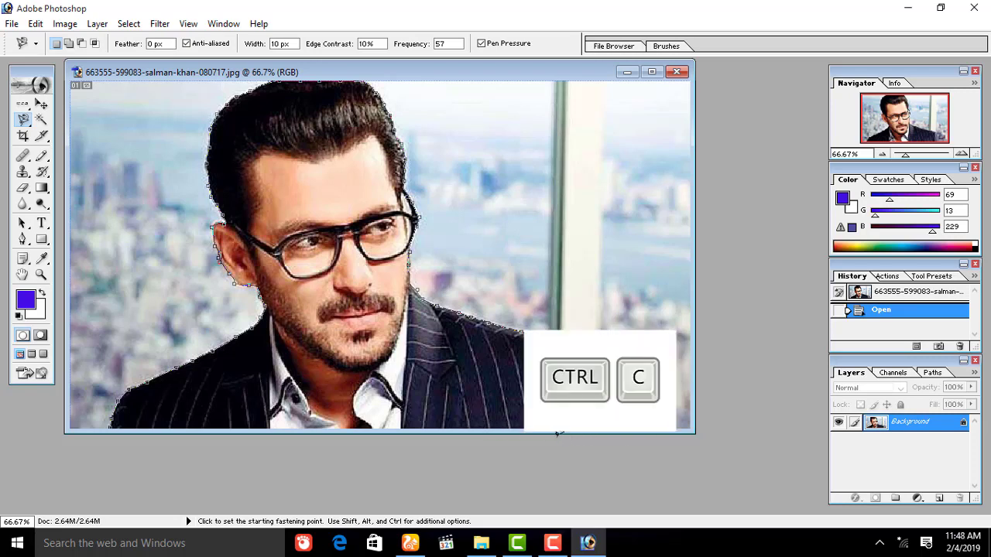
double_click(559, 440)
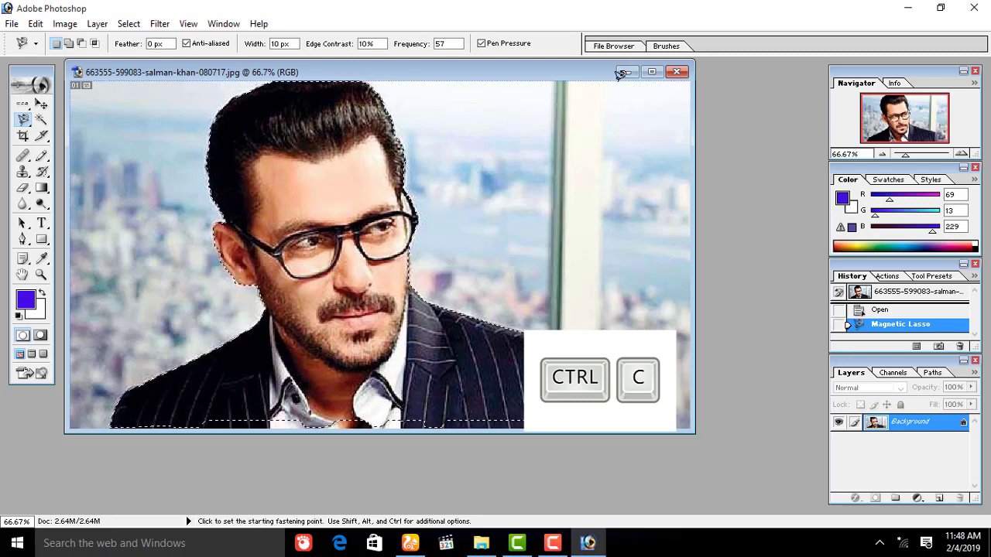
click(12, 24)
click(34, 57)
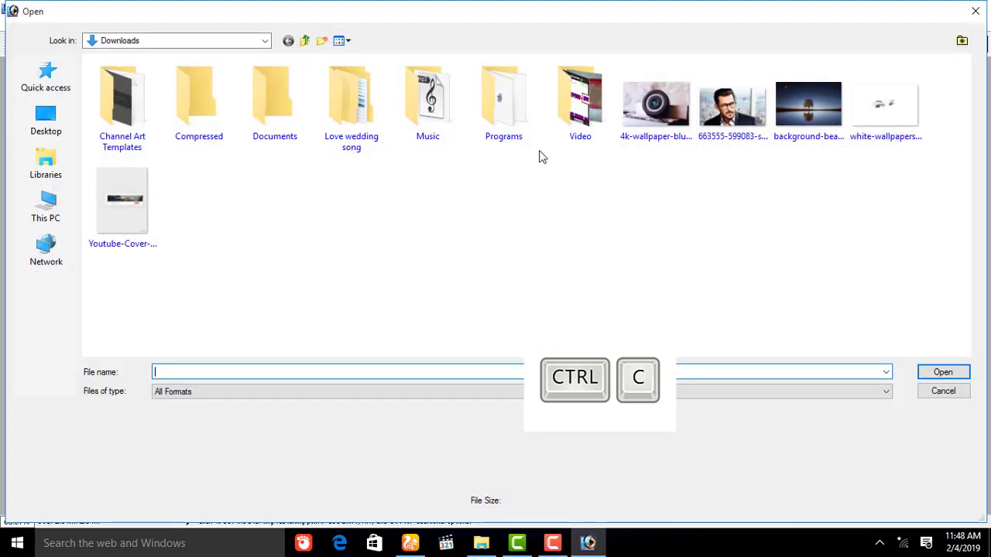
click(809, 105)
click(943, 372)
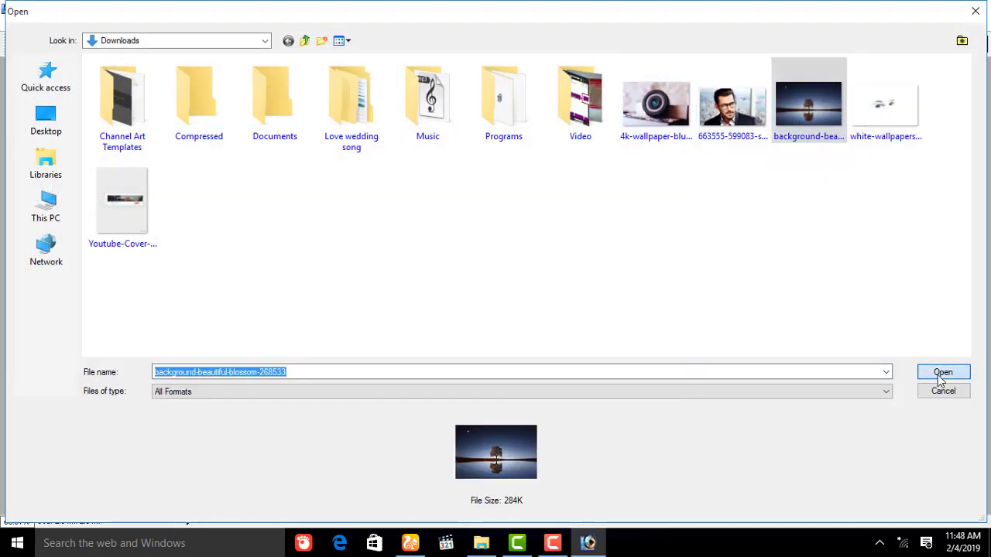
click(502, 77)
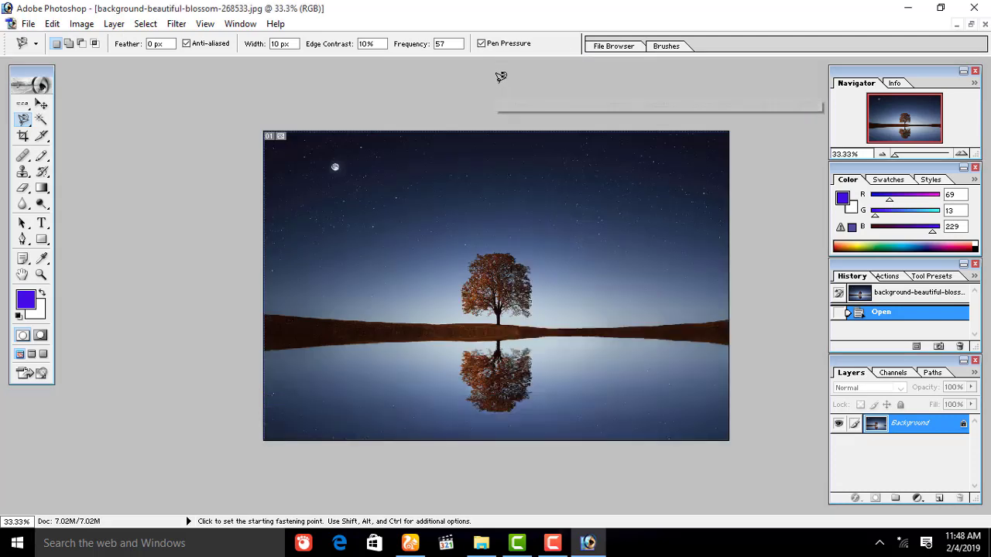
Paste the man onto the night background as a new layer and move him up.
key(ctrl)
key(ctrl+v)
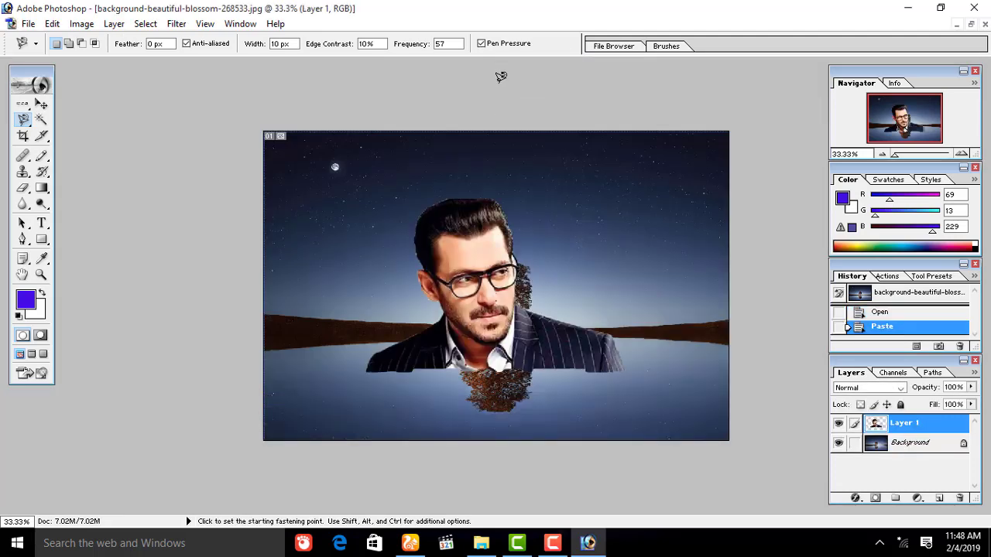
click(42, 108)
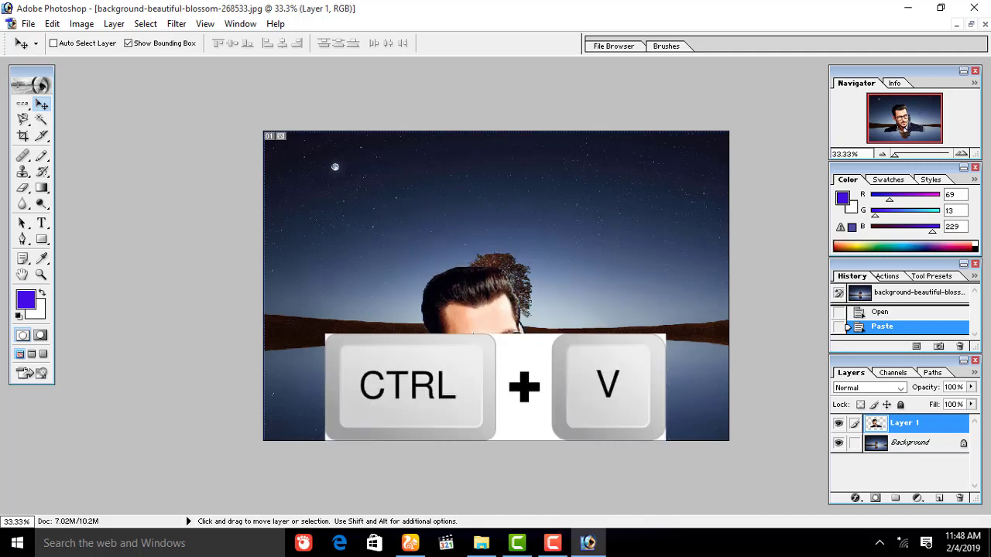
drag(496, 350, 497, 280)
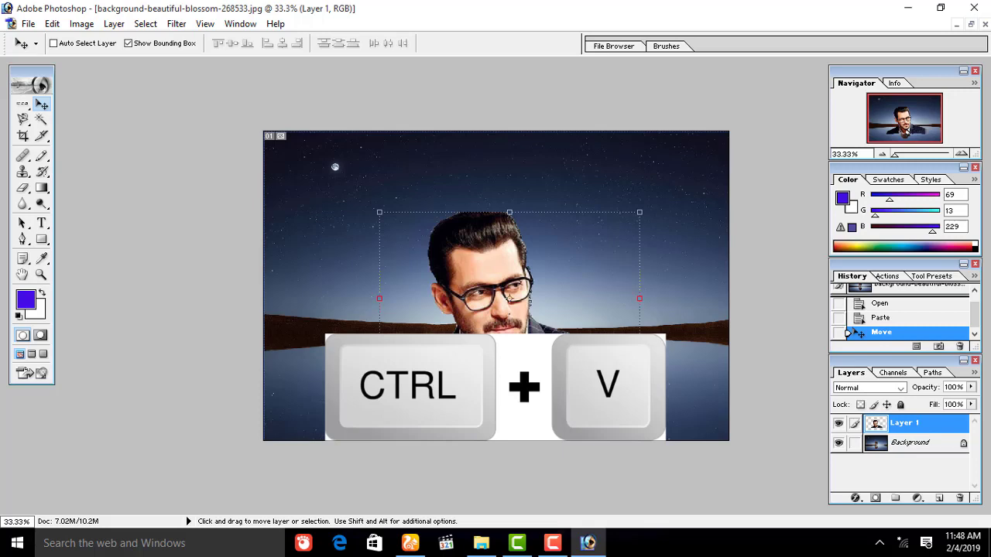
Enlarge and widen the man with Free Transform, shift him left of the tree, and apply.
key(ctrl+t)
mouse_move(640, 298)
mouse_down()
mouse_move(707, 443)
mouse_move(399, 432)
mouse_move(658, 448)
mouse_up()
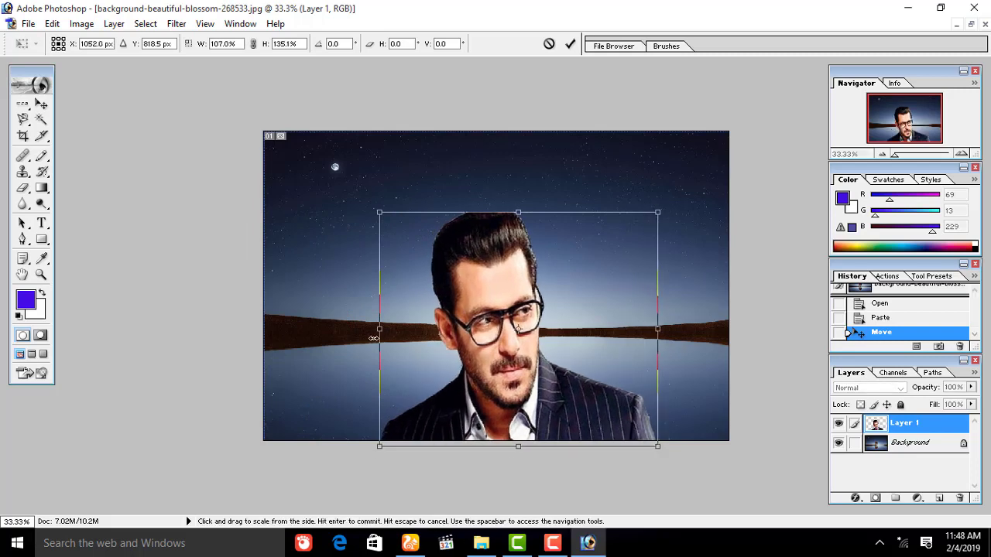
drag(379, 328, 347, 329)
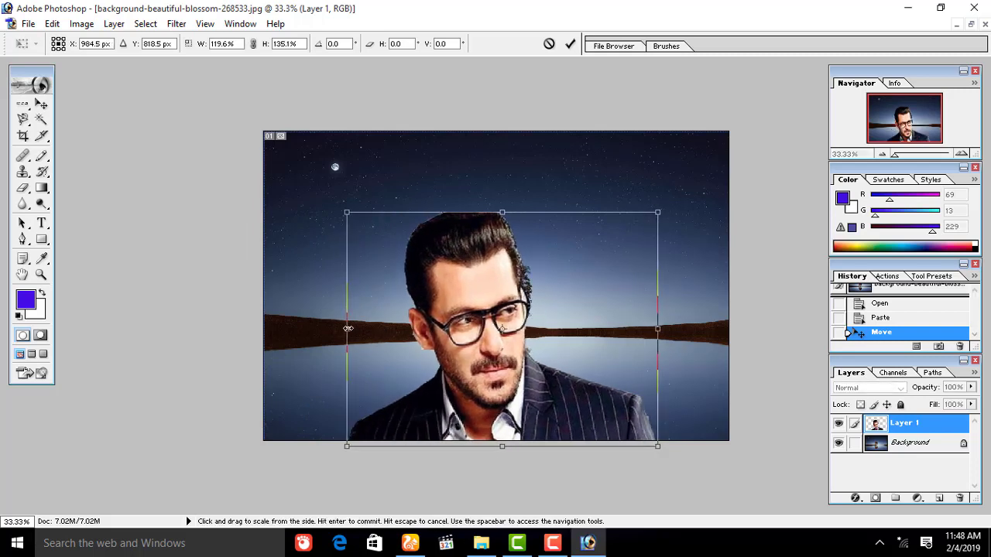
mouse_move(485, 345)
mouse_down()
mouse_move(597, 333)
mouse_move(387, 345)
mouse_up()
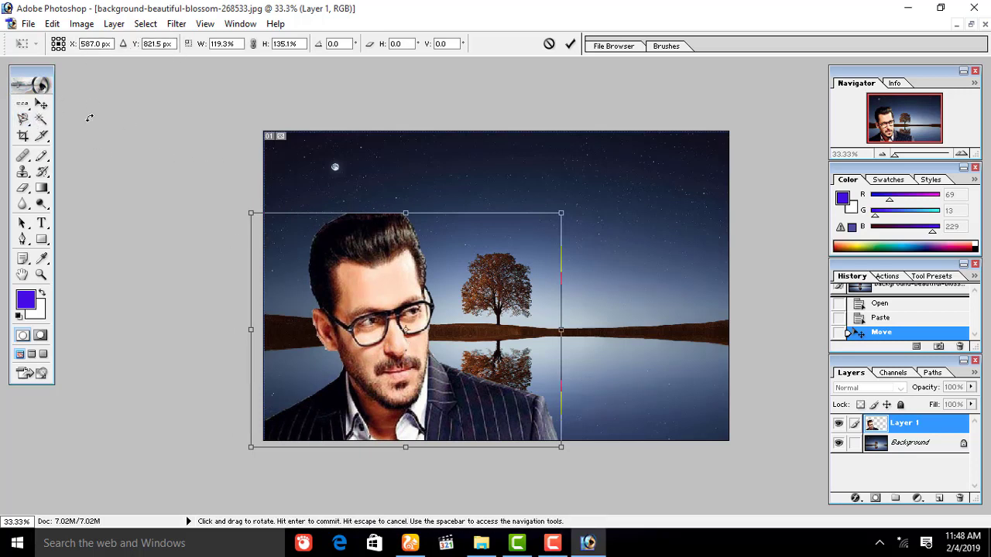
click(41, 103)
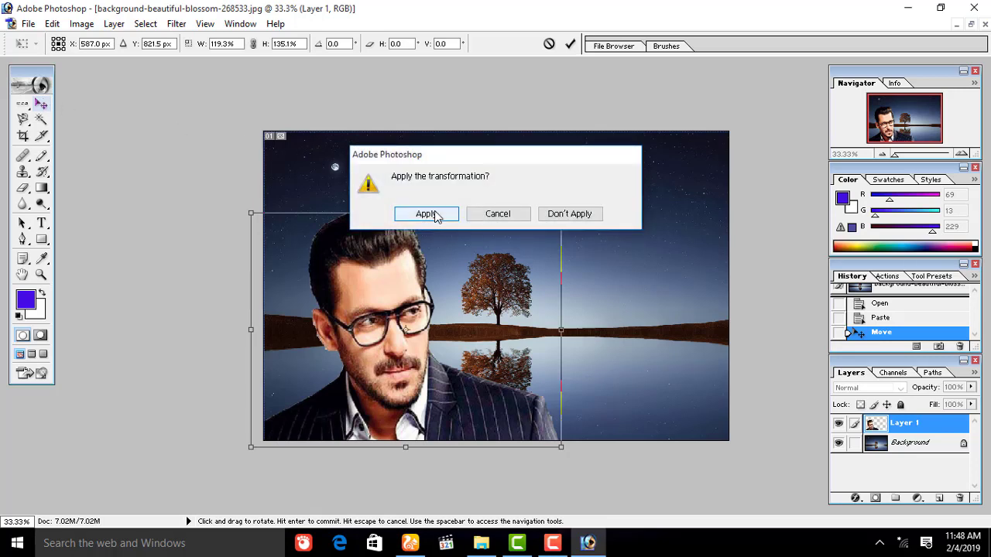
click(428, 215)
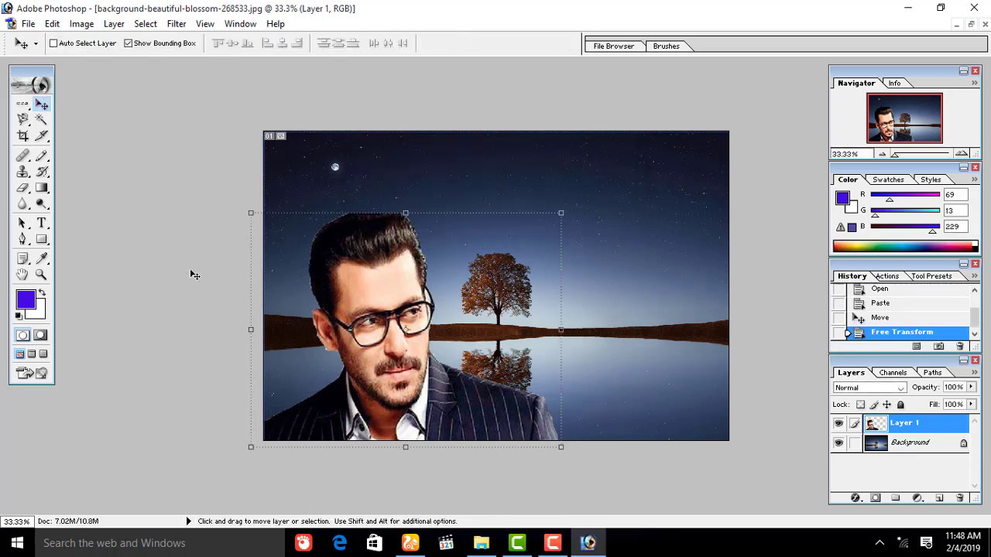
Hide the bounding box and blur the suit's lower-right edge with a 99 px Blur Tool brush.
click(130, 44)
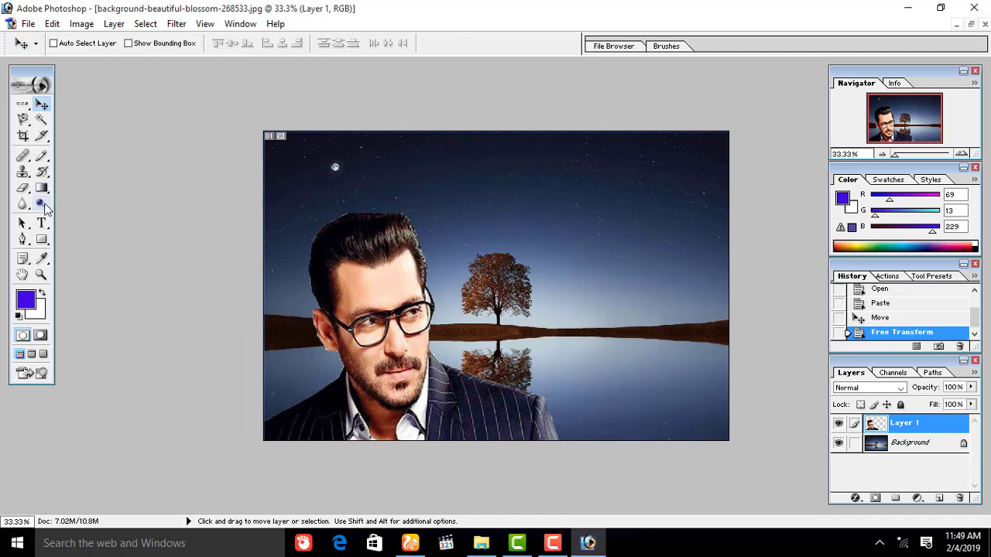
click(41, 204)
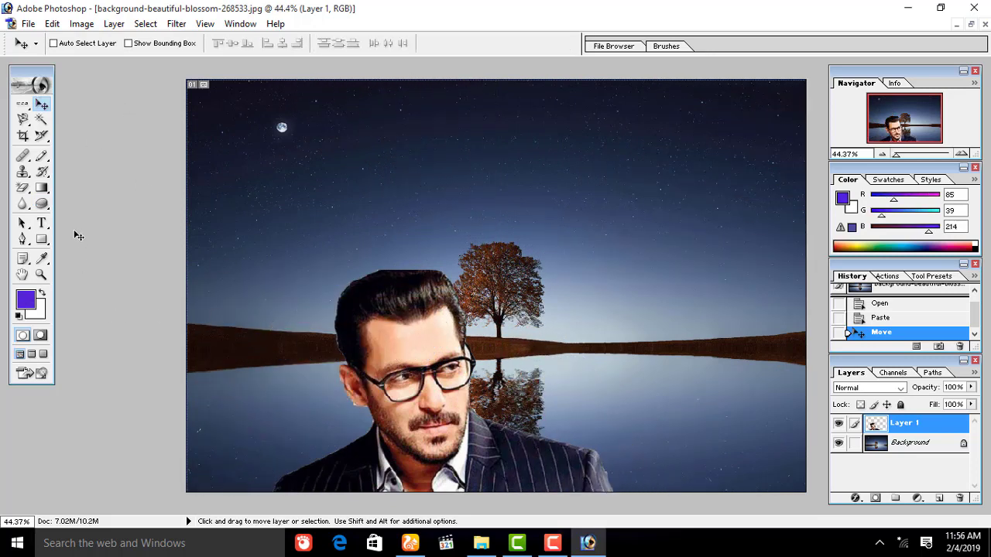
click(23, 203)
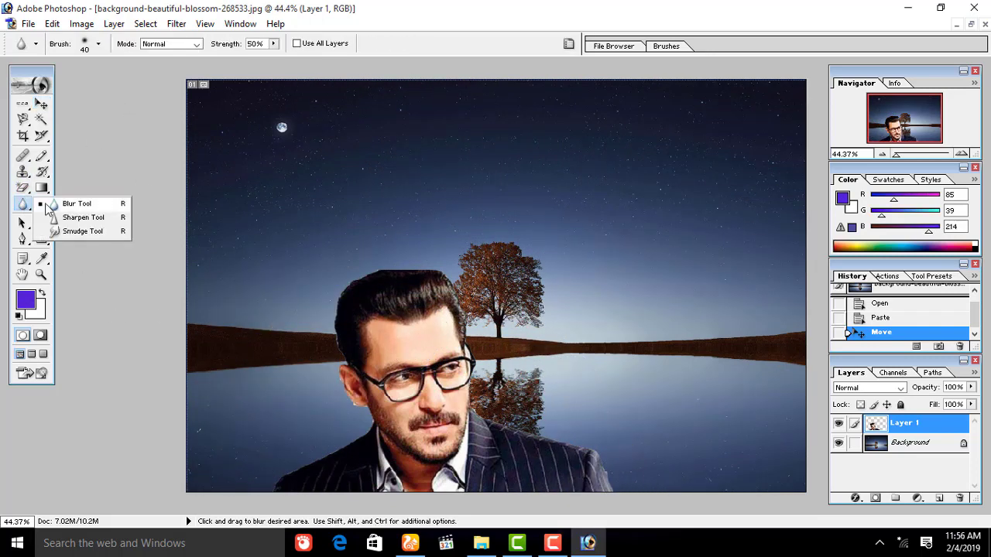
click(47, 203)
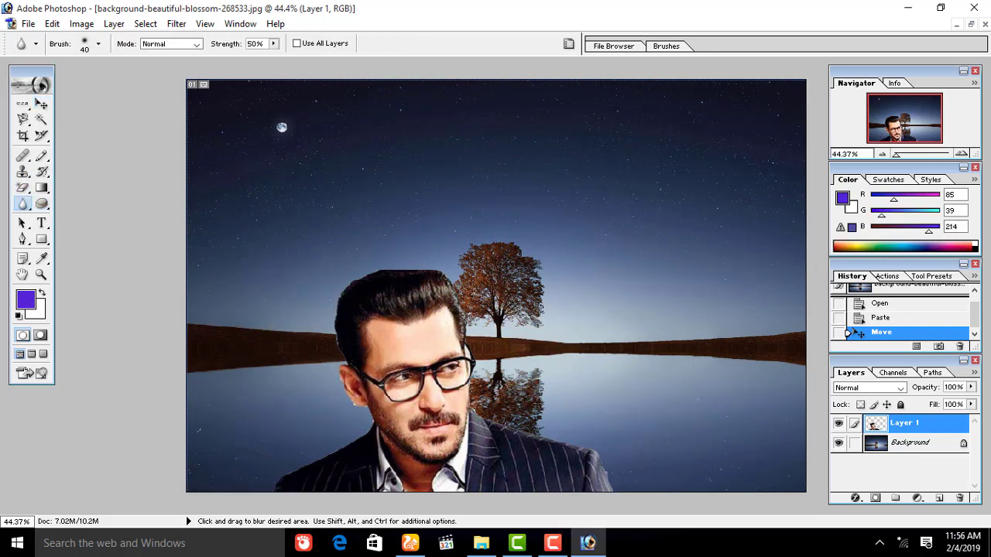
click(99, 44)
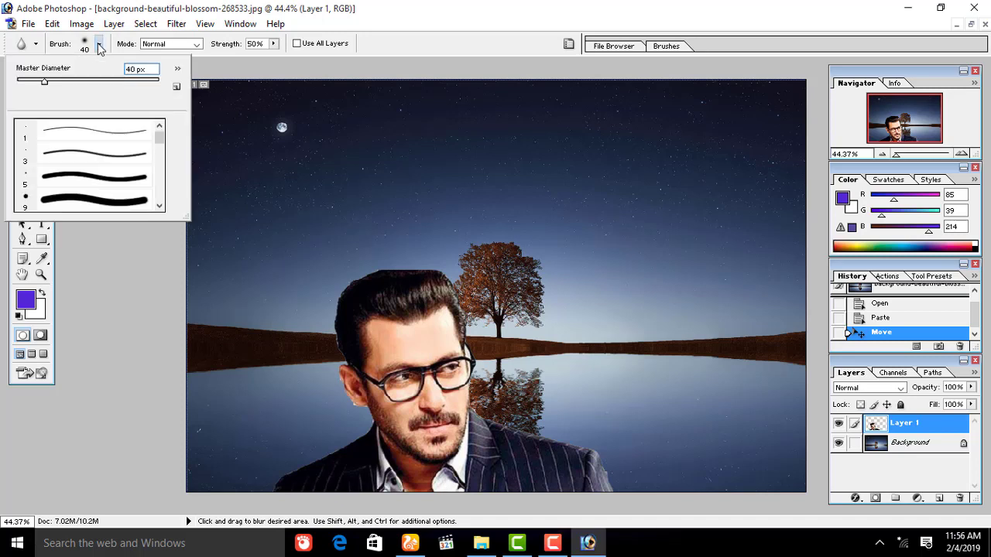
click(88, 82)
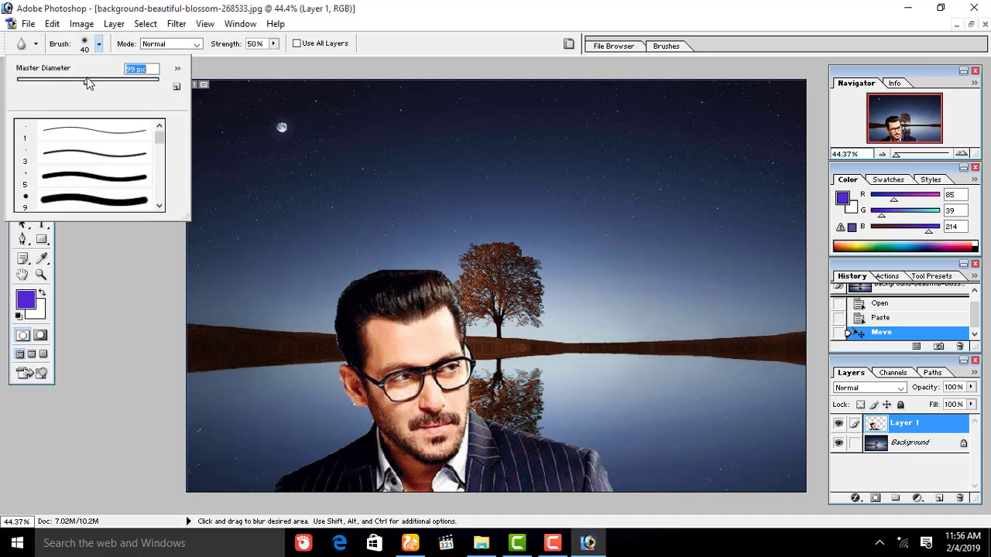
click(370, 440)
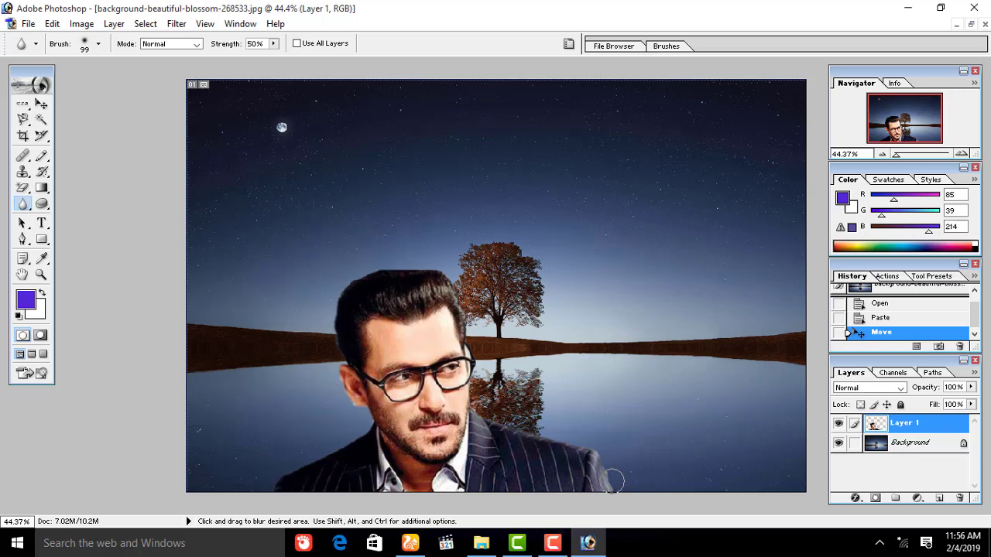
drag(602, 478, 605, 454)
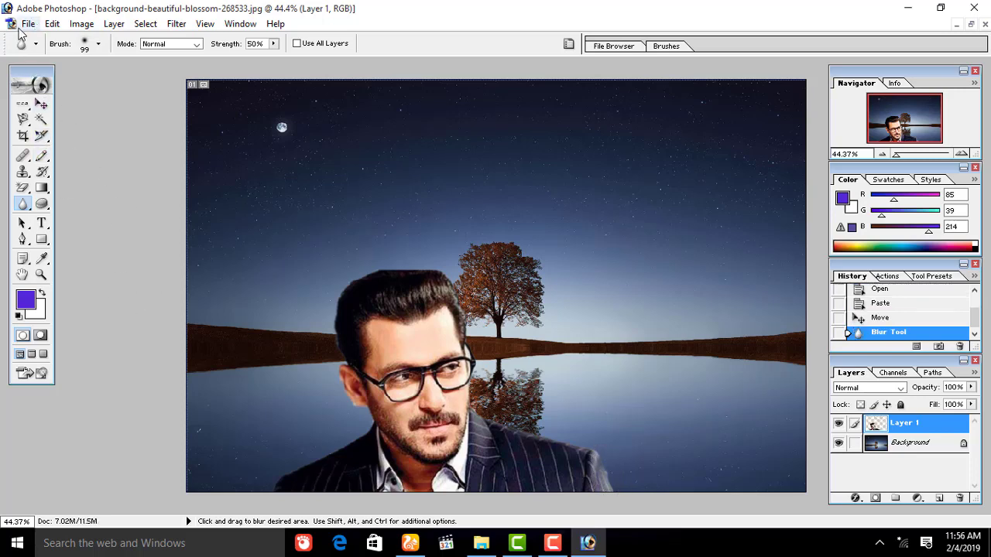
Save the composite as JPEG 'ggg' in Downloads, accepting the High quality options.
click(28, 24)
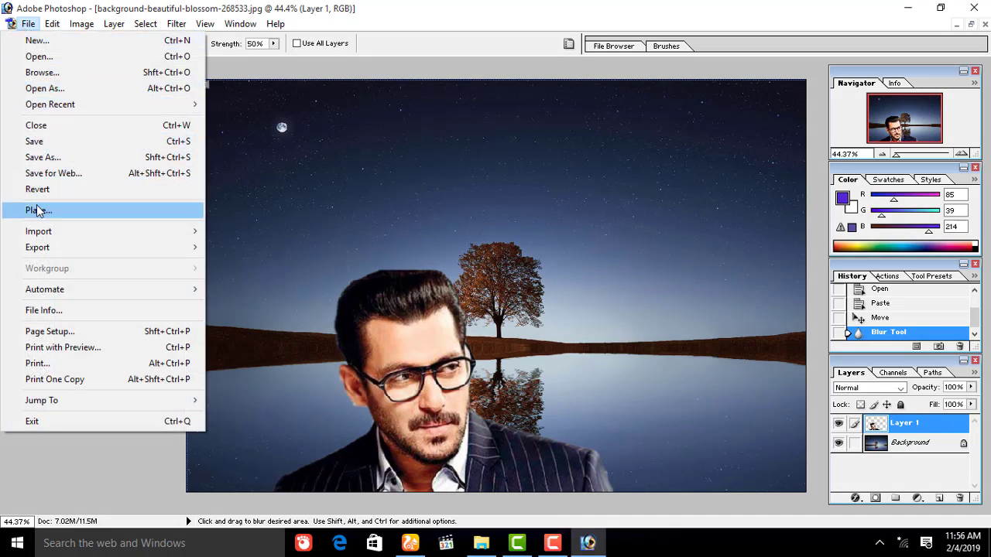
click(62, 157)
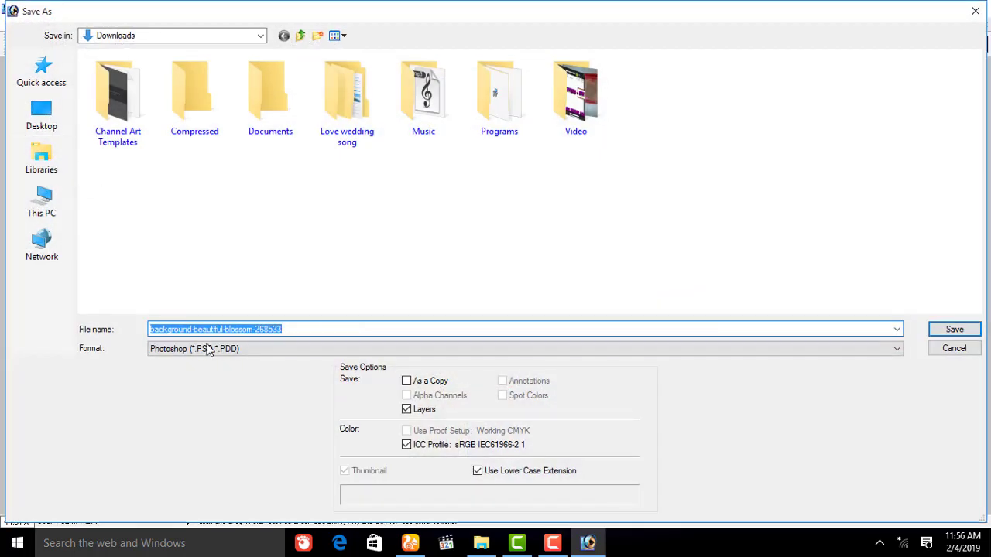
click(209, 349)
click(220, 421)
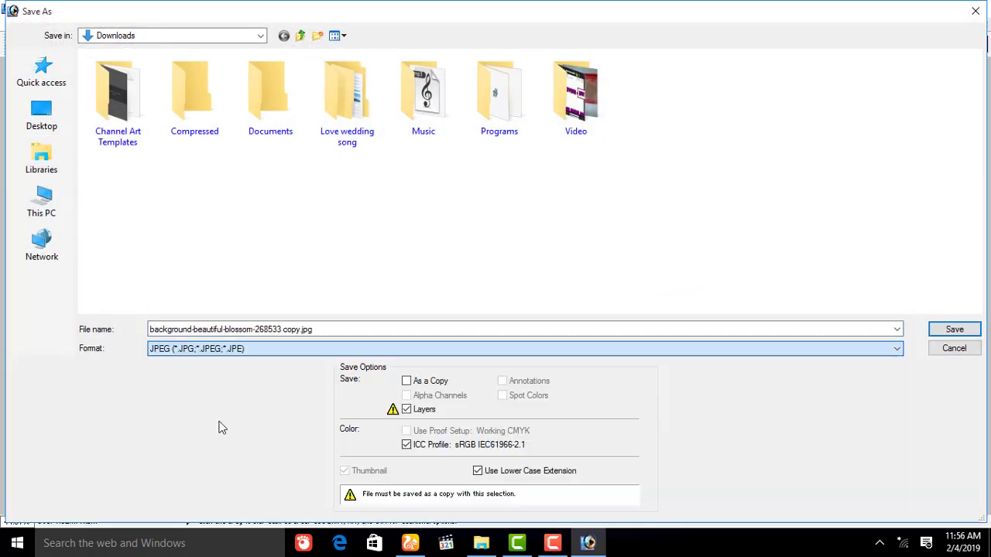
drag(328, 330, 114, 335)
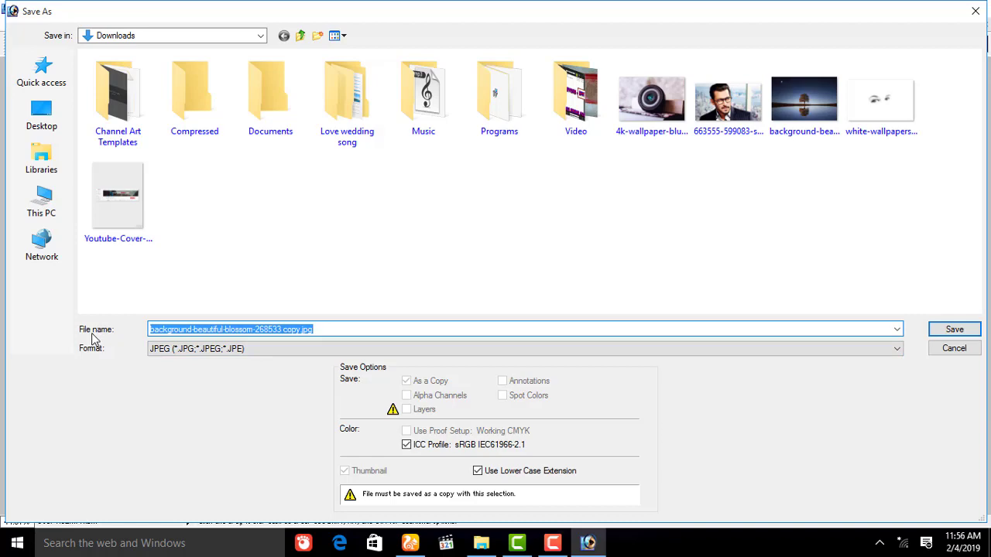
text(ggg)
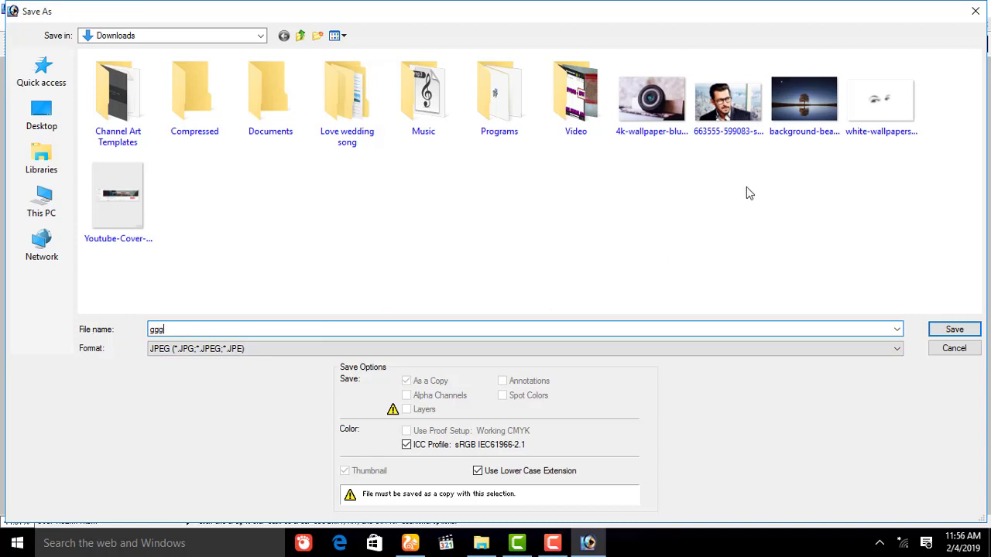
click(952, 329)
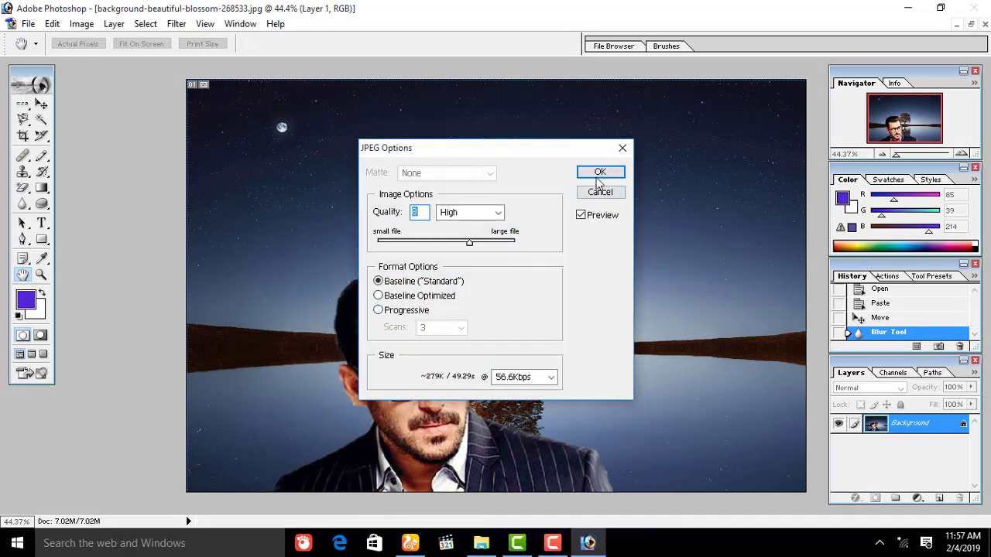
click(599, 172)
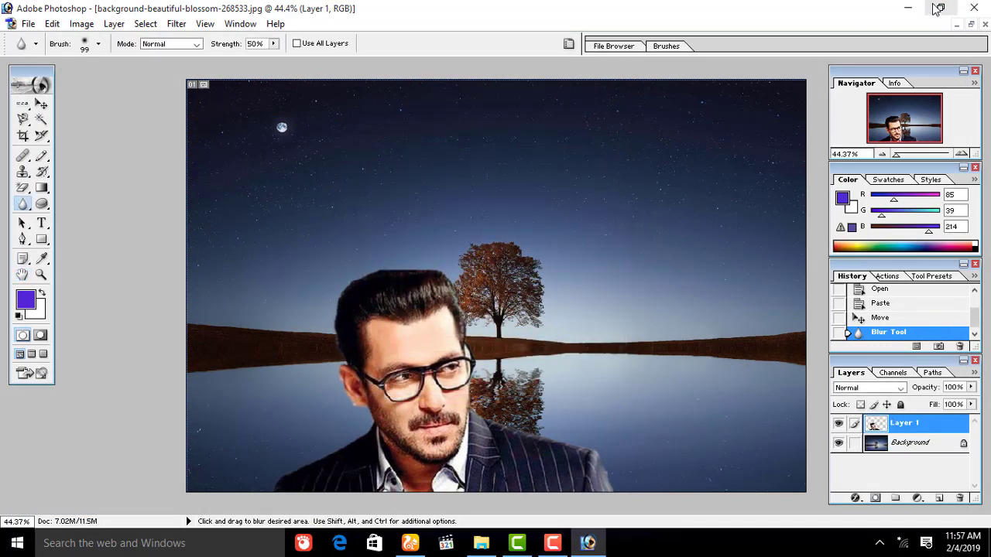
Minimize and restore Photoshop to bring the composite back, then show the Edit menu.
click(906, 9)
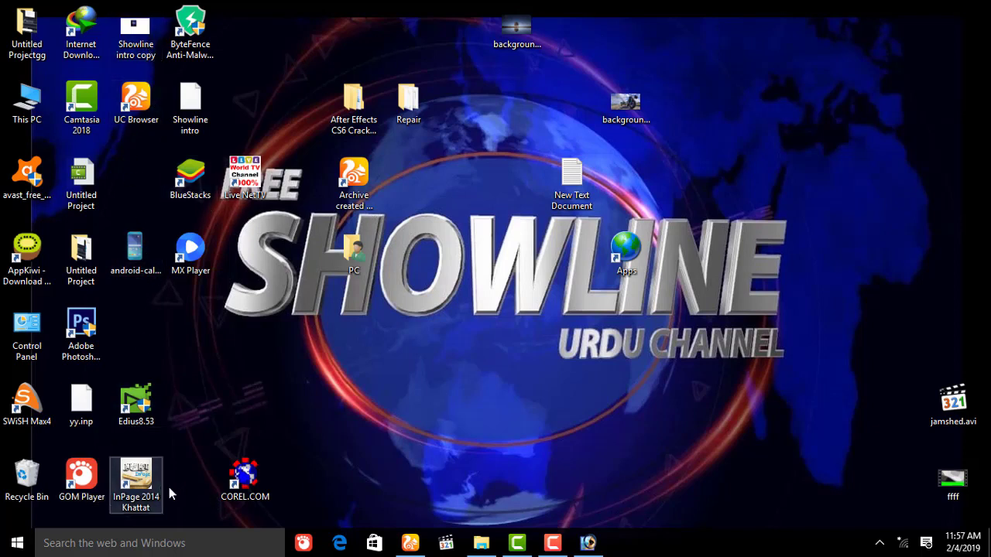
click(589, 543)
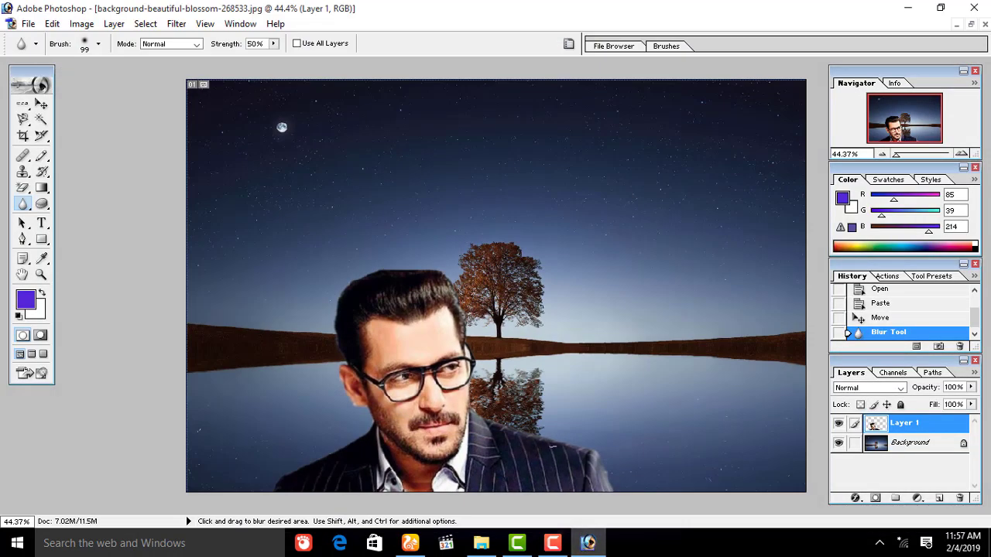
click(52, 23)
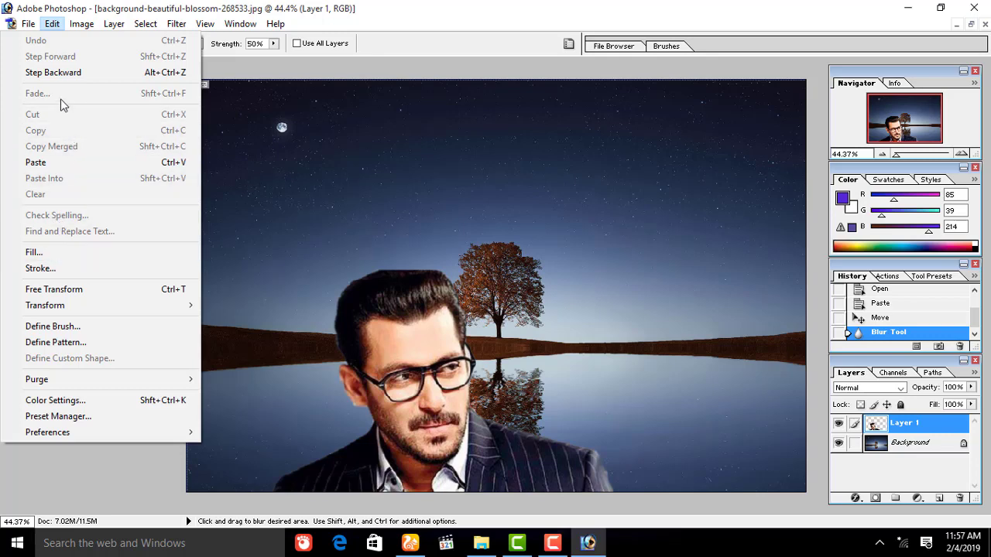
Start a second Save As with JPEG format chosen, then close Photoshop to reveal the desktop.
click(28, 24)
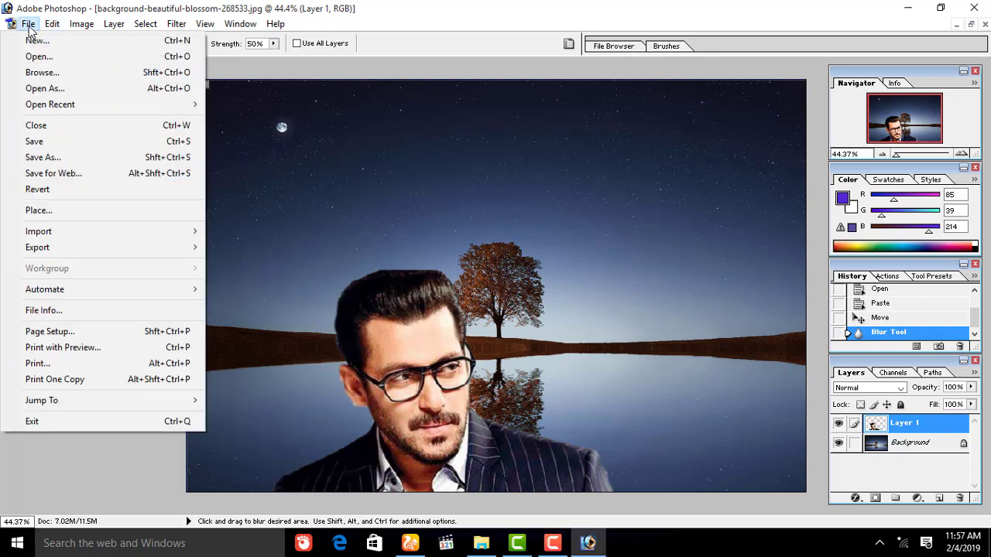
click(38, 158)
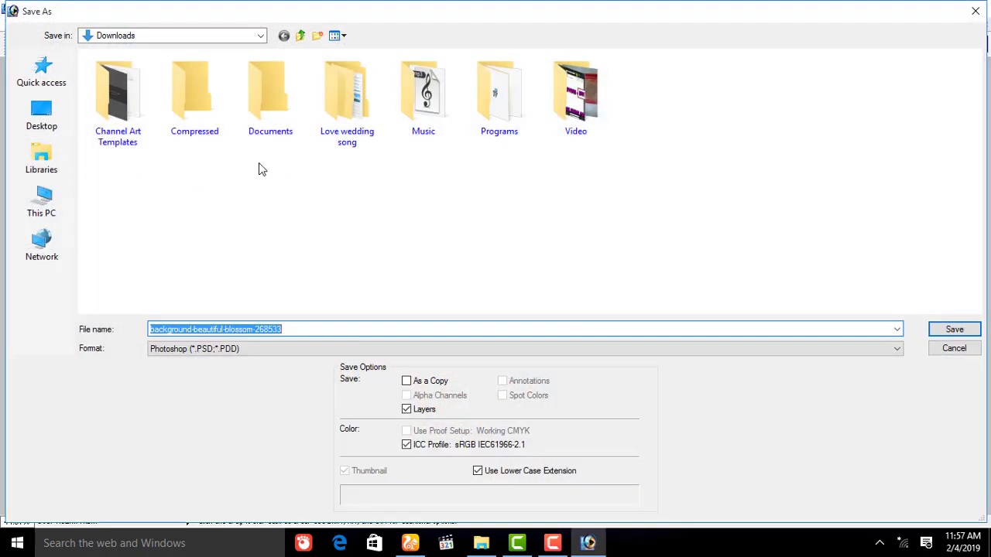
click(316, 329)
text(ghh)
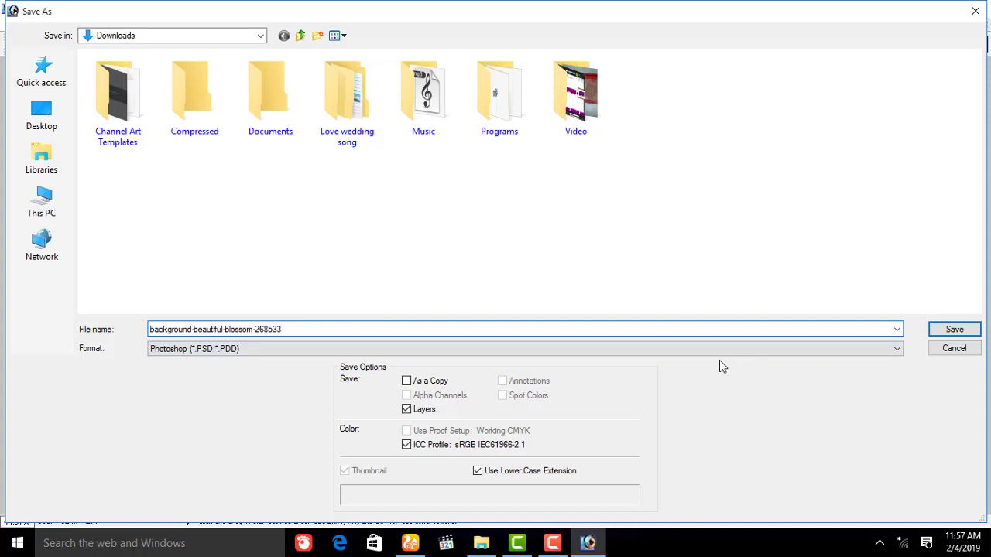
click(302, 350)
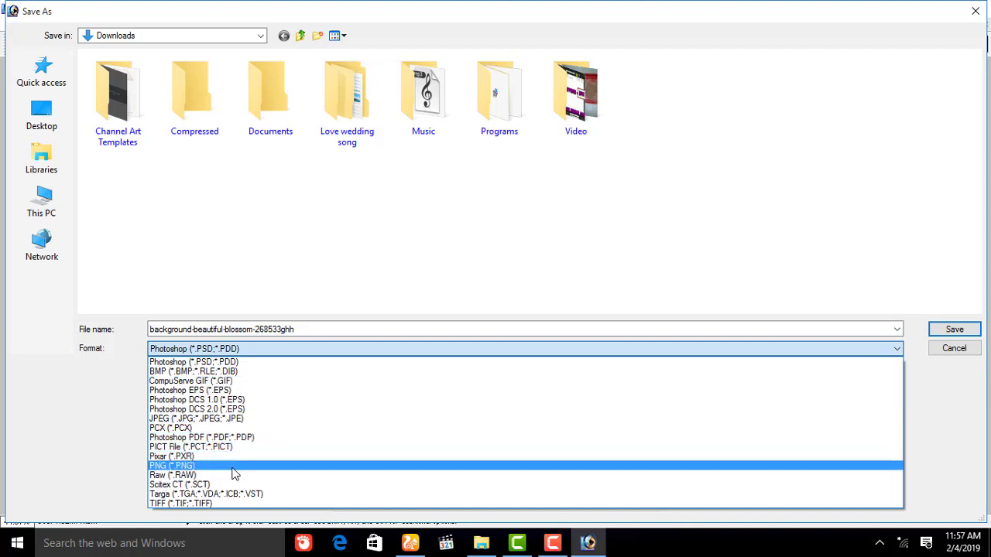
click(234, 418)
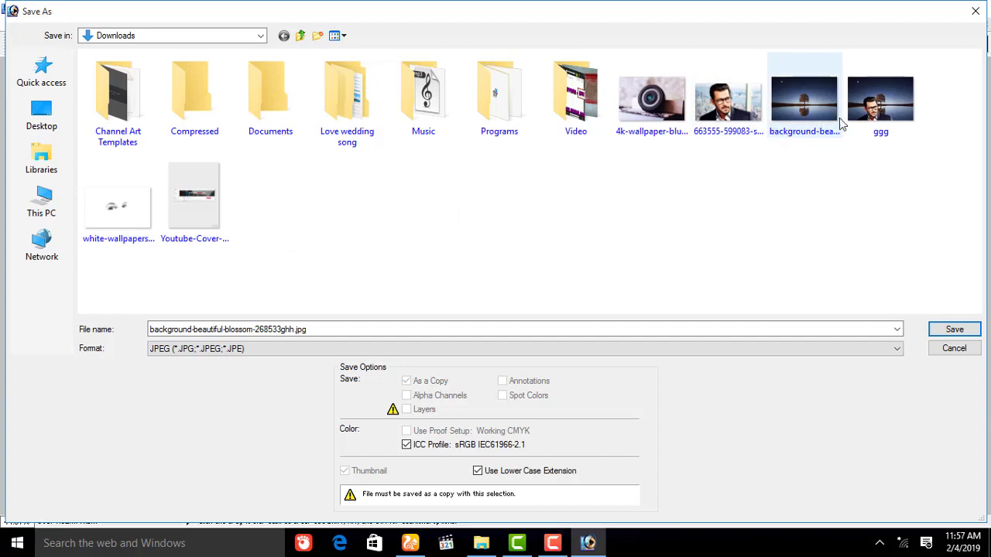
click(976, 11)
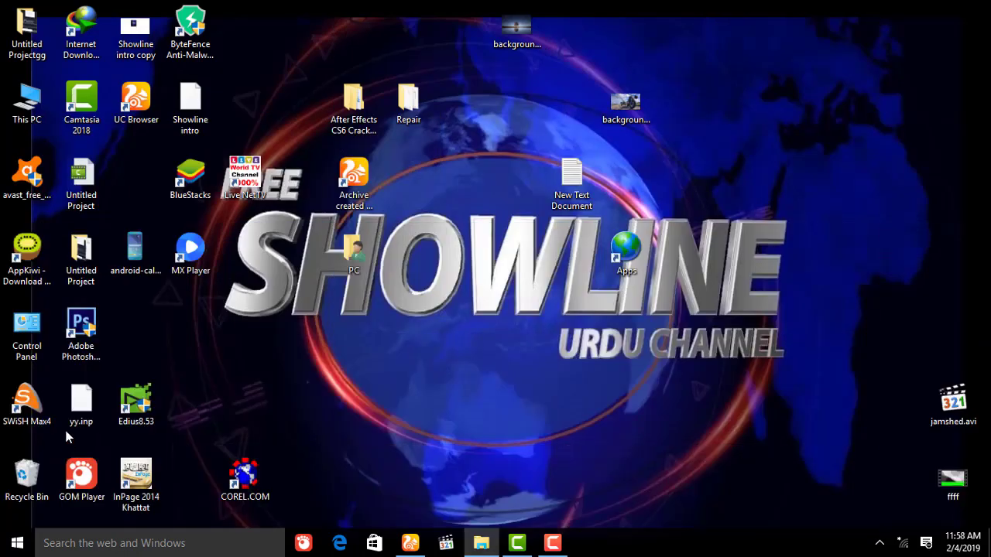
Open ggg from This PC > Downloads in the viewer, close it, then Preview ggg.
double_click(26, 97)
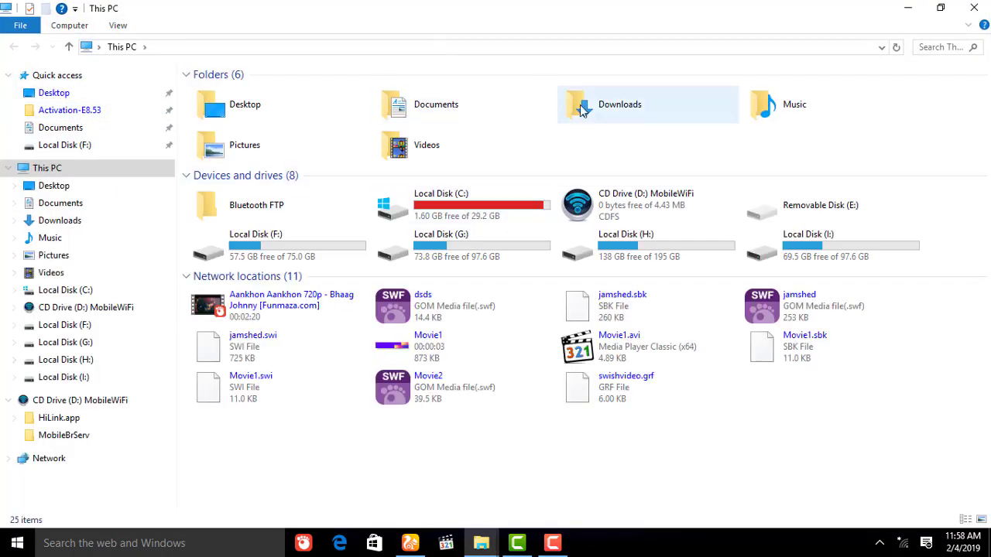
double_click(580, 107)
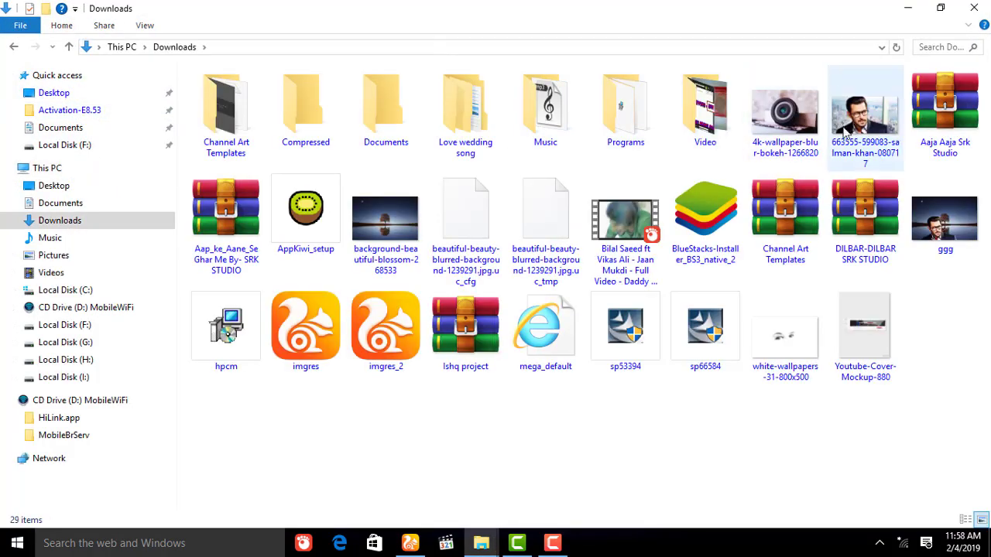
double_click(942, 224)
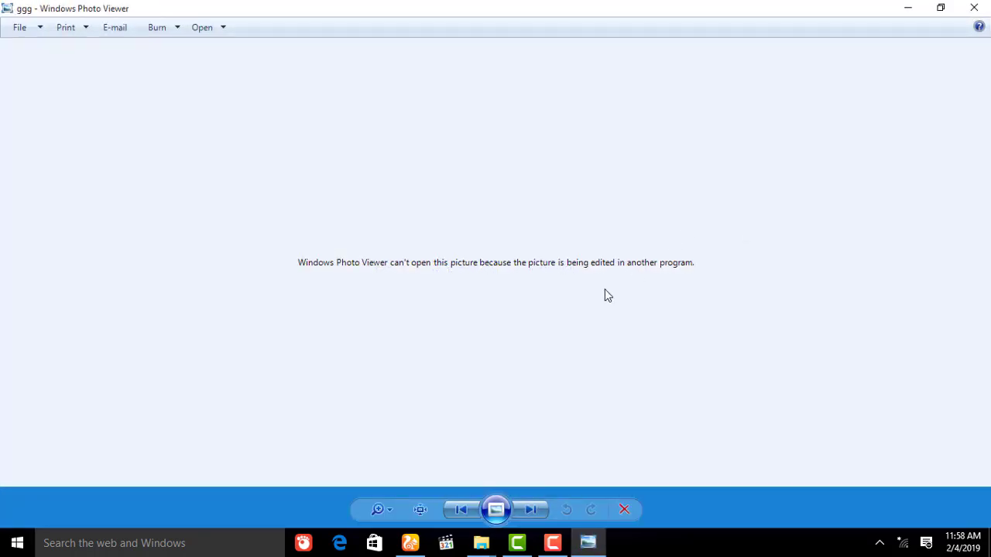
click(974, 8)
right_click(946, 220)
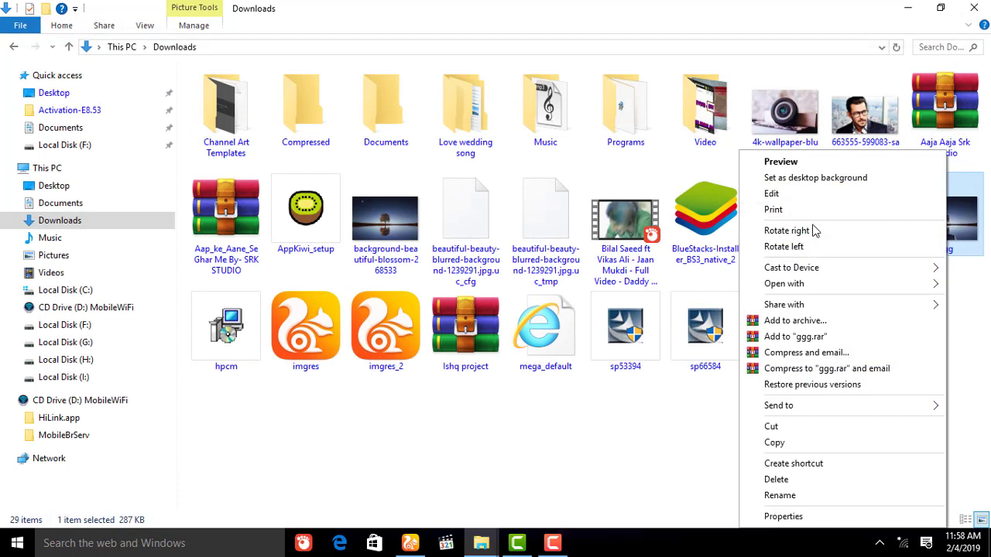
click(782, 162)
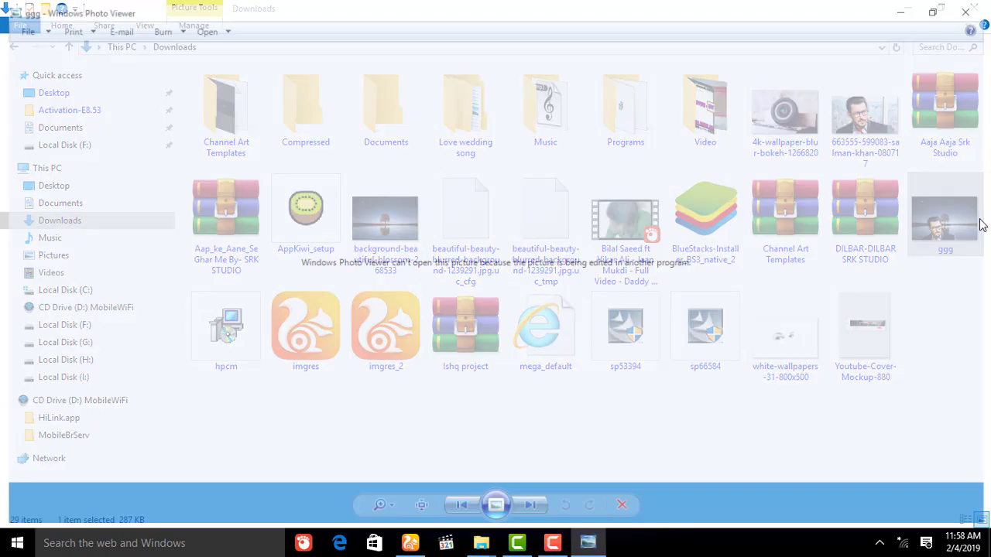
Play the ggg composite as a full-screen slideshow, then exit it with Esc.
click(499, 510)
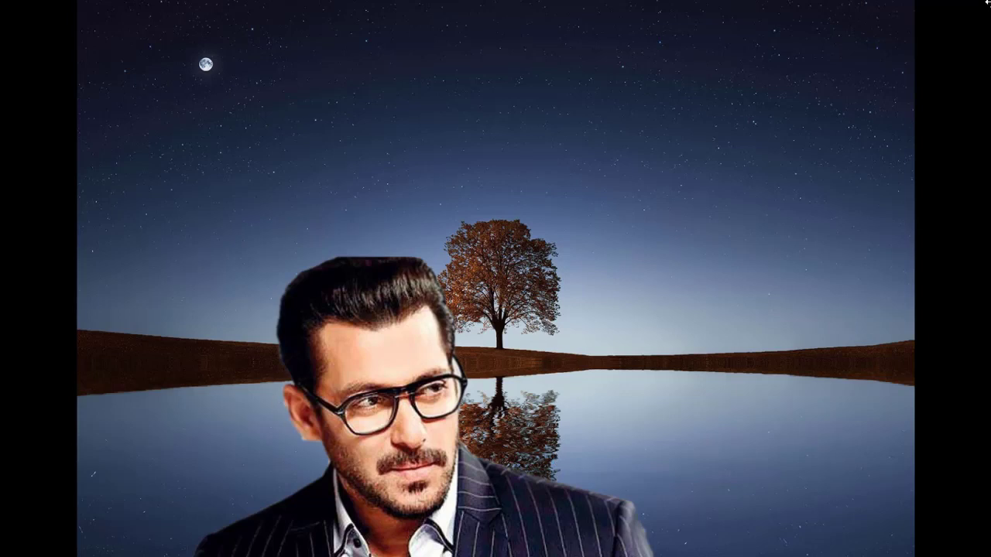
key(Escape)
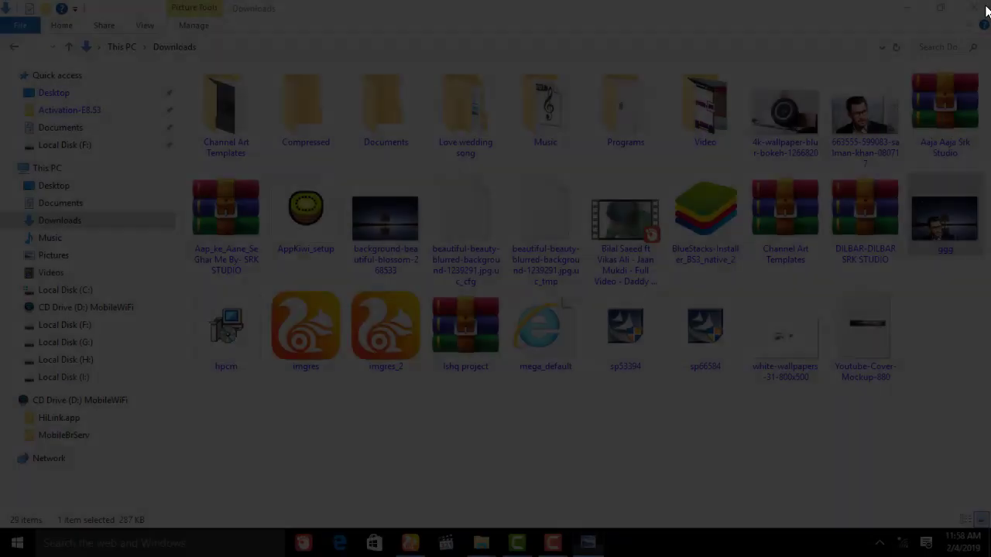
Close the photo viewer and the Downloads folder window, leaving only the Windows desktop.
click(988, 11)
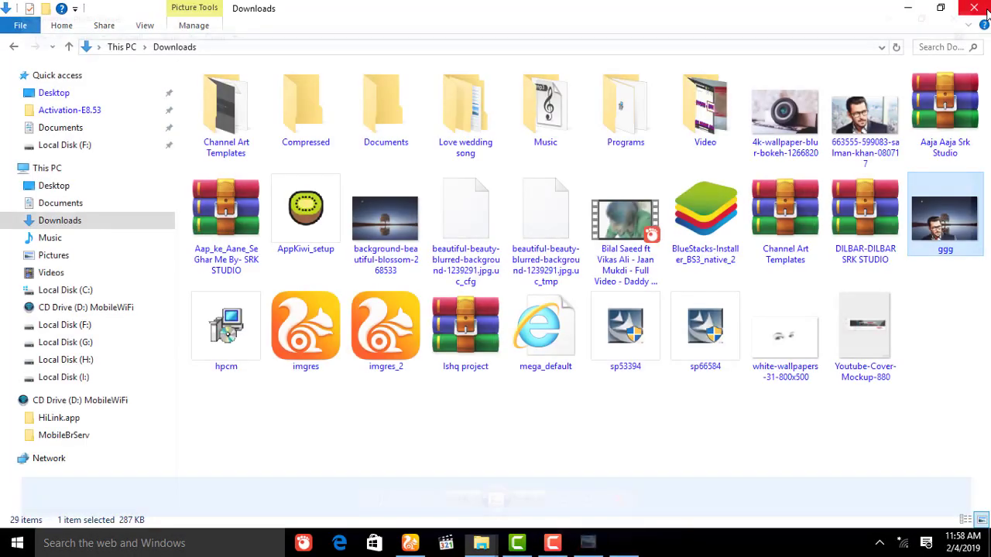
click(988, 11)
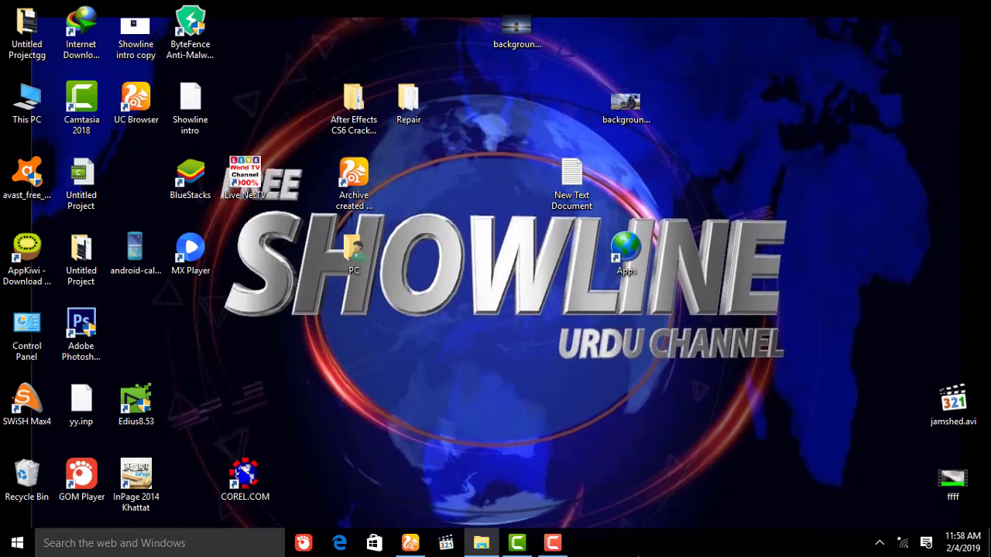
click(552, 546)
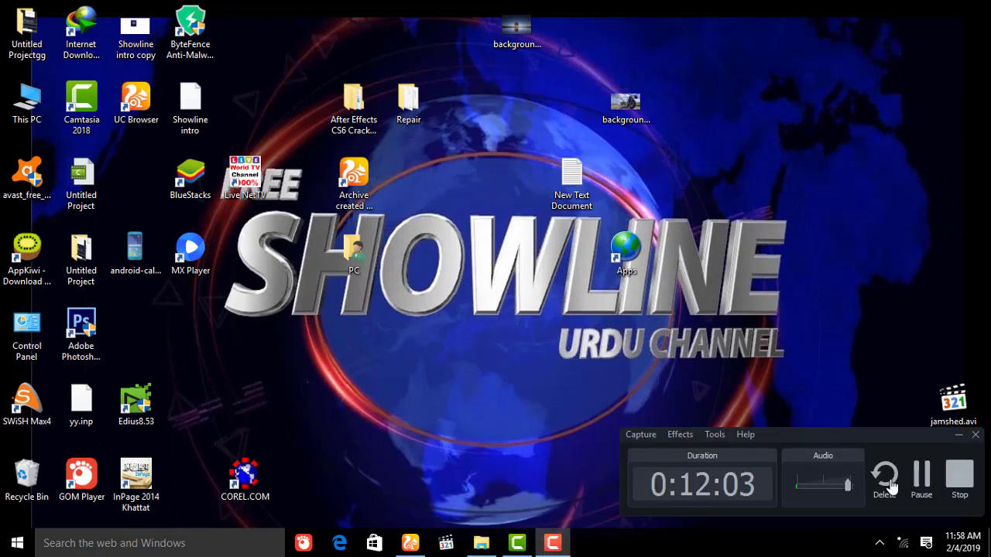